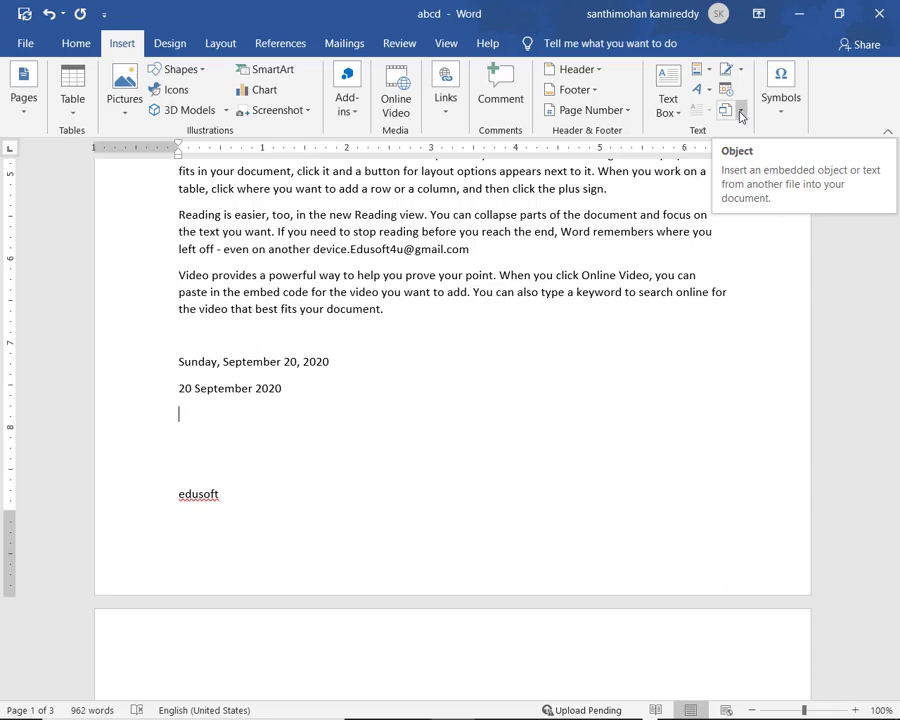
Choose Text from File from the Object dropdown on the Insert tab.
left_click(740, 116)
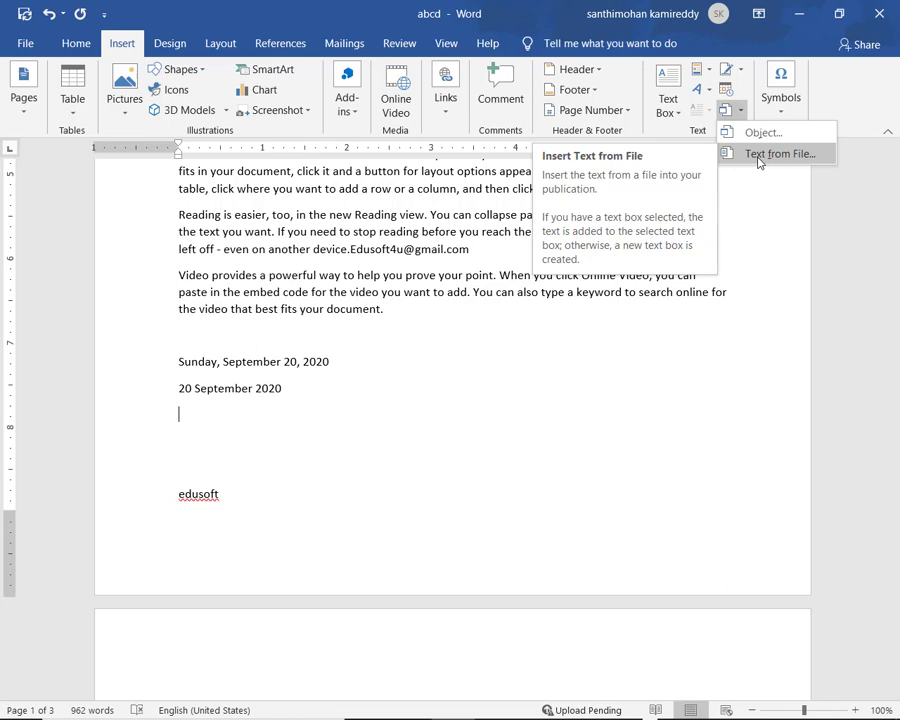
left_click(779, 154)
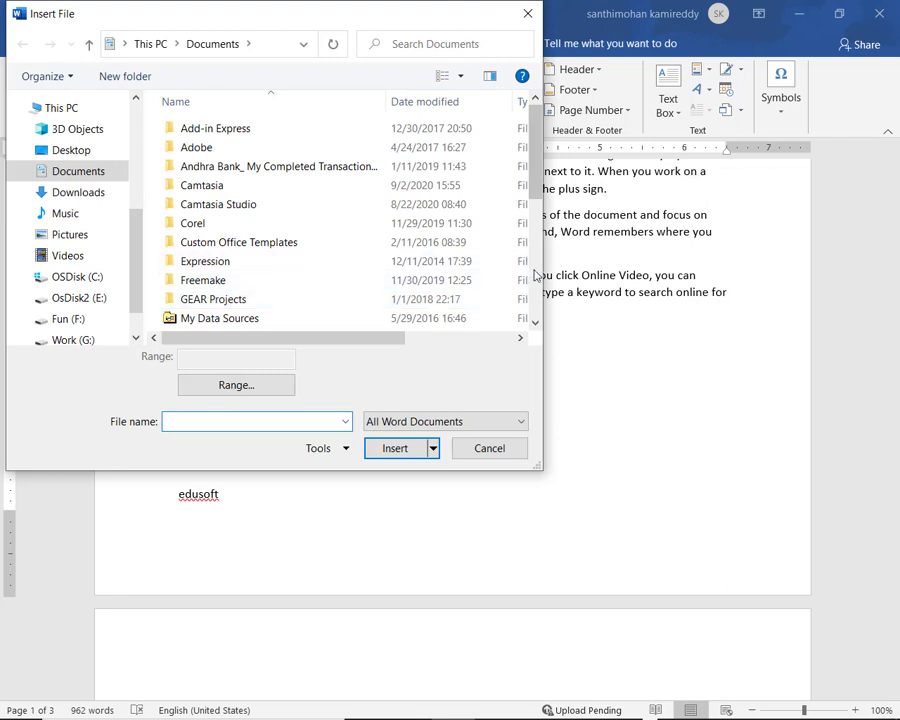
Insert the text of the raju document below the two dates.
left_click(535, 275)
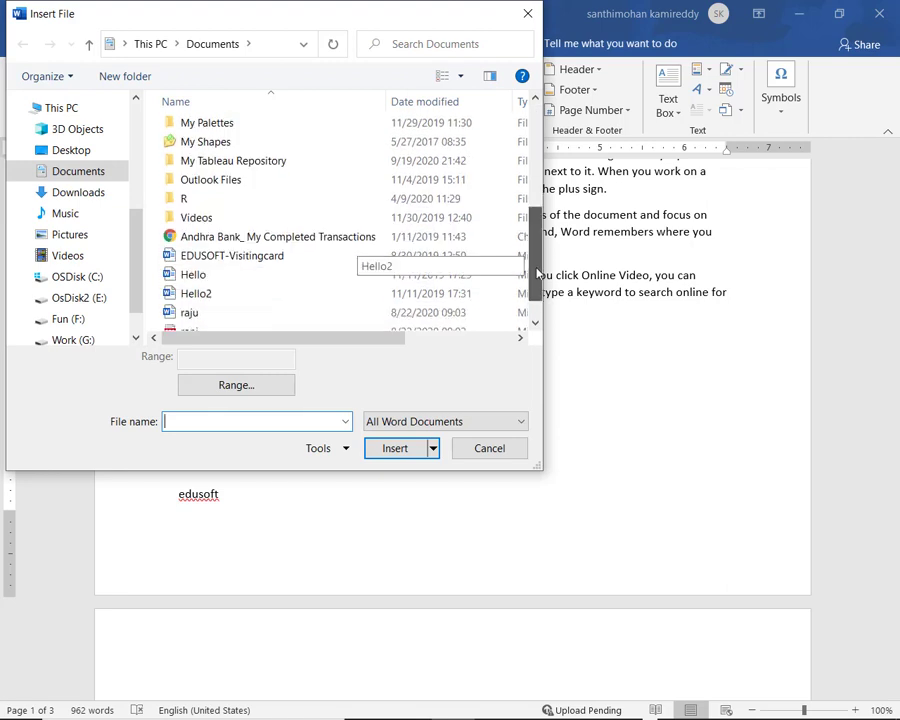
left_click_drag(537, 280, 537, 300)
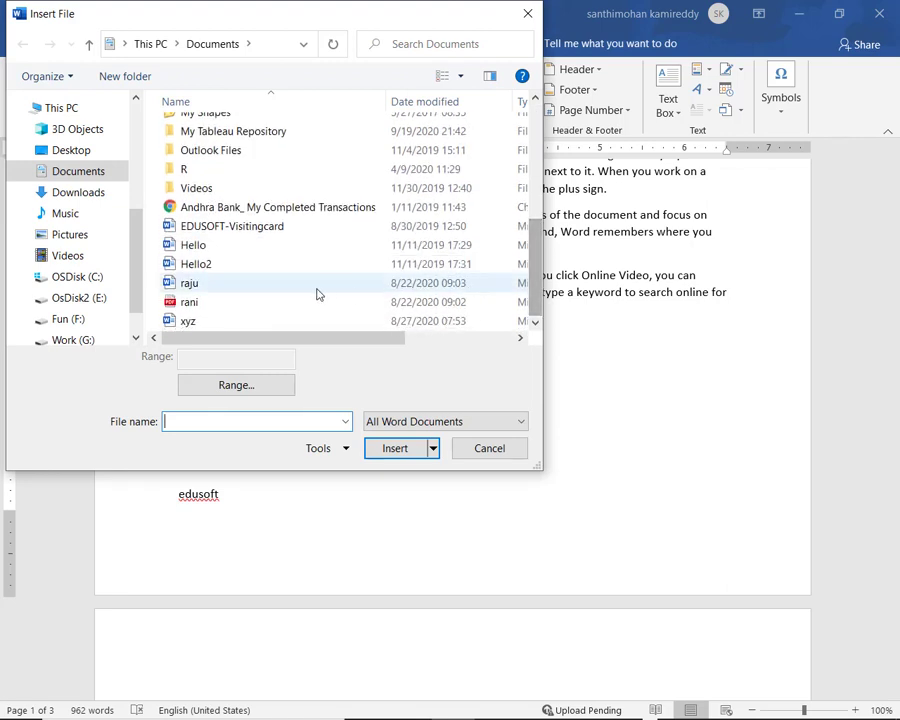
left_click(194, 285)
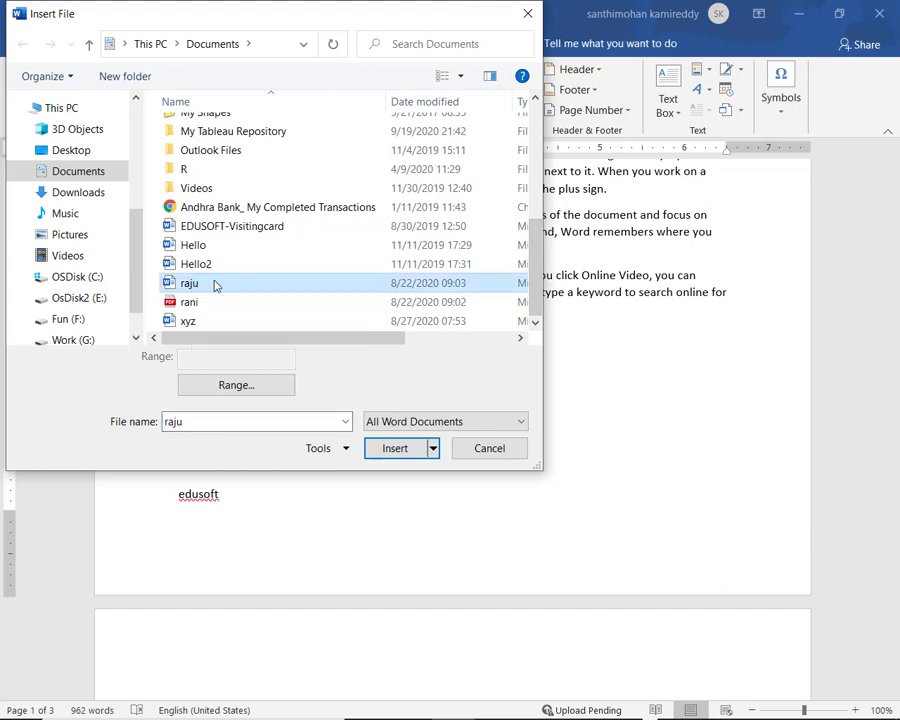
left_click(397, 450)
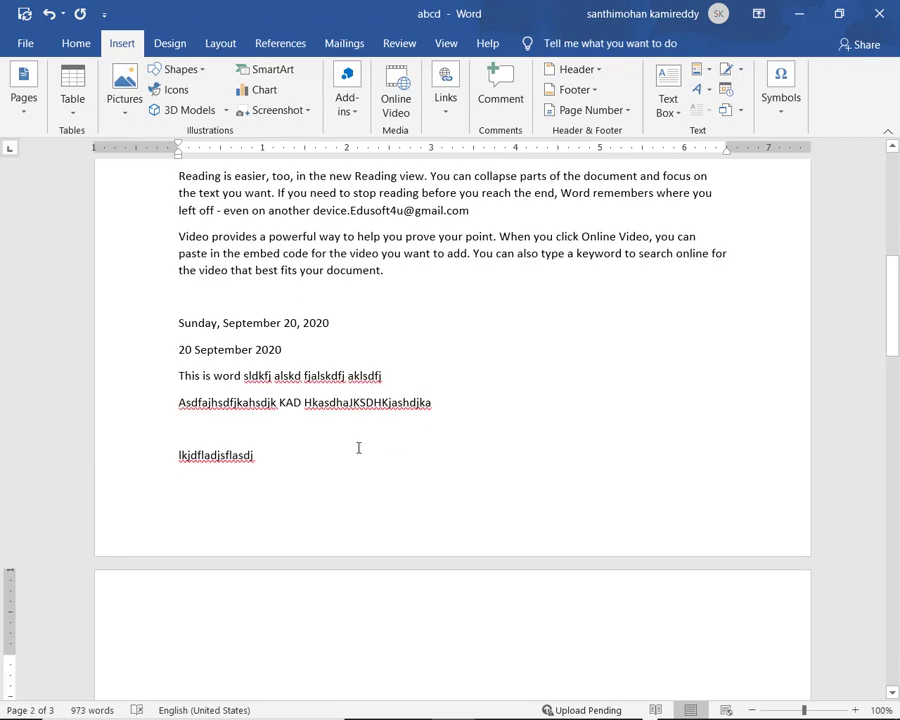
Embed a new Bitmap Image object on the next page's blank line via Insert Object.
scroll(358, 448, "down", 1)
scroll(360, 442, "down", 2)
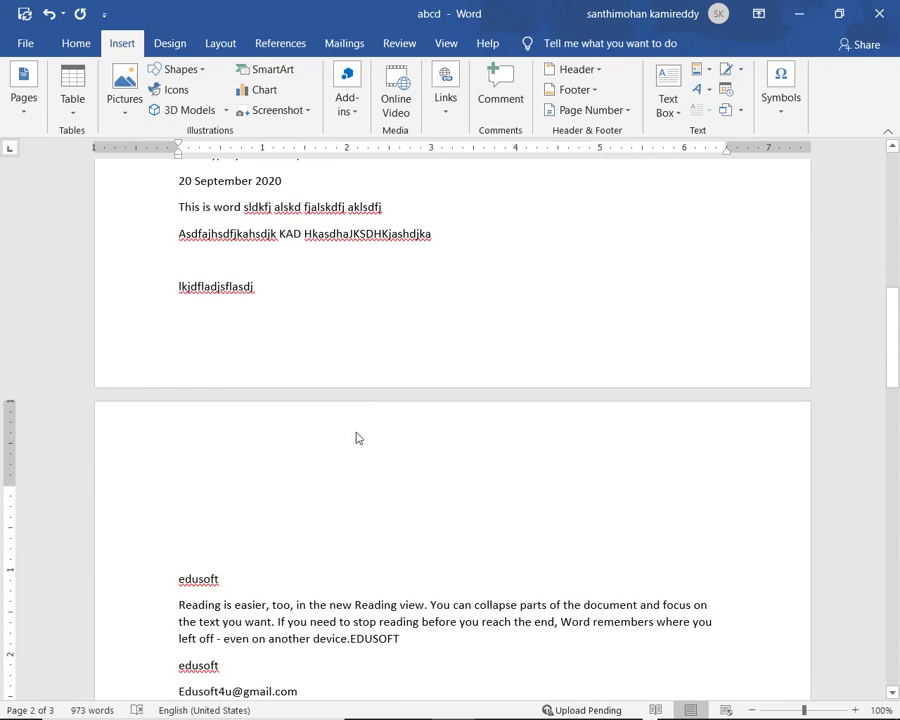
left_click(437, 482)
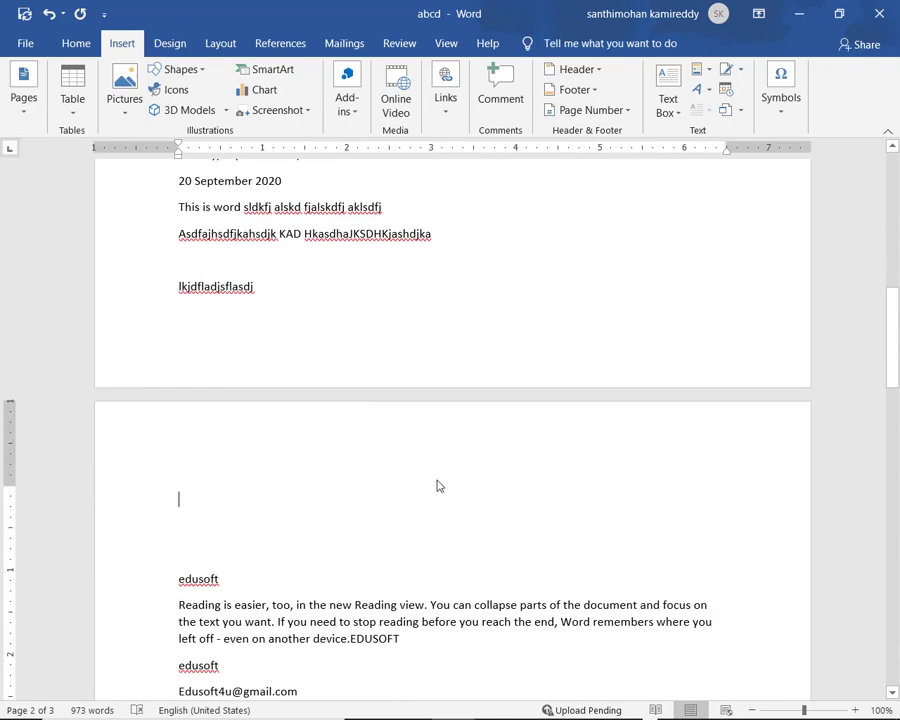
left_click(742, 114)
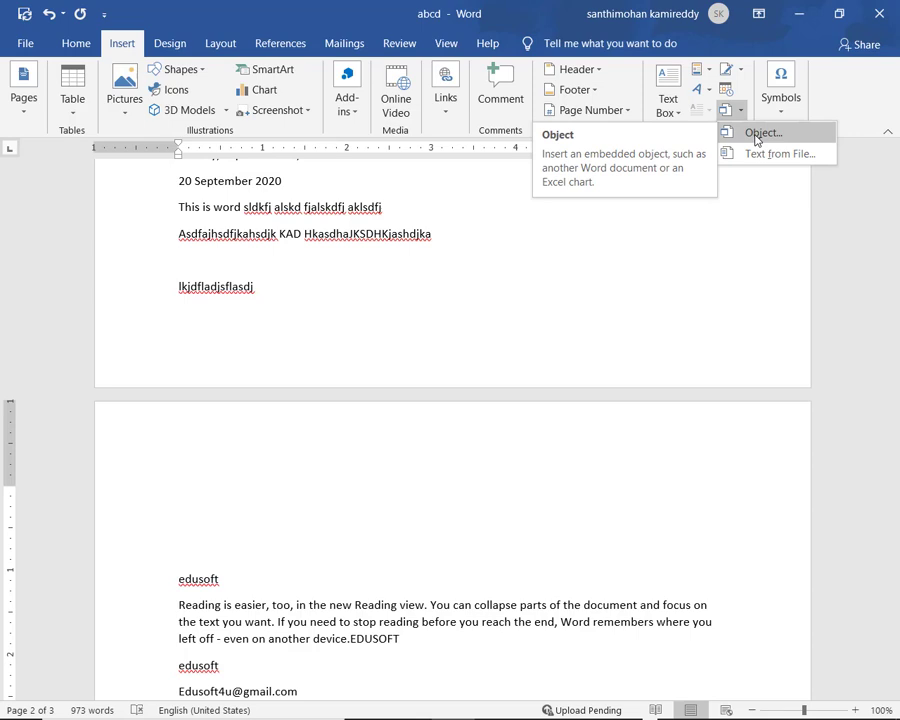
left_click(757, 135)
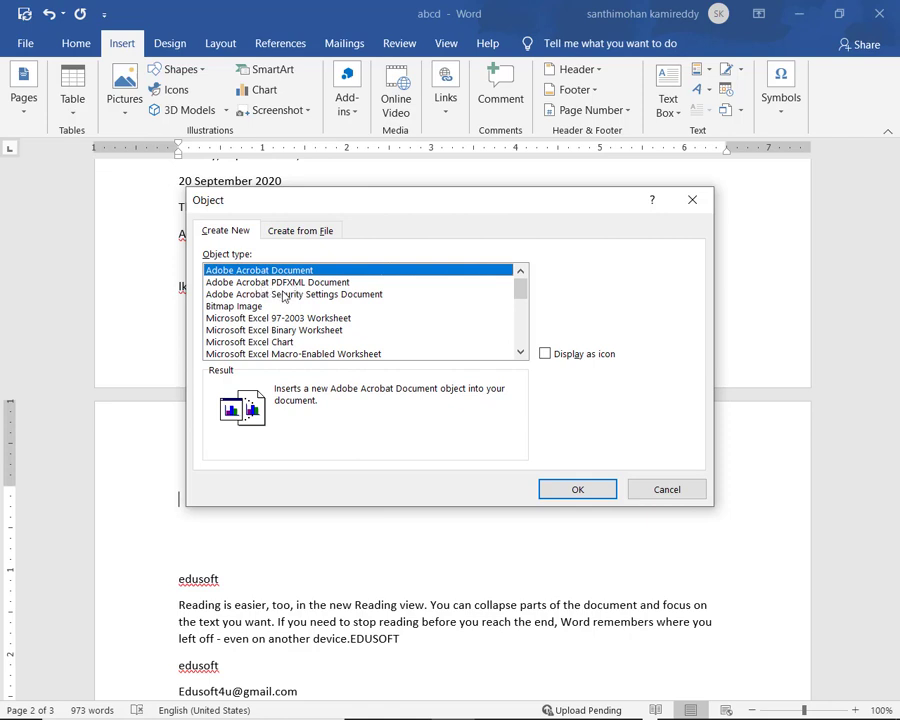
left_click(240, 307)
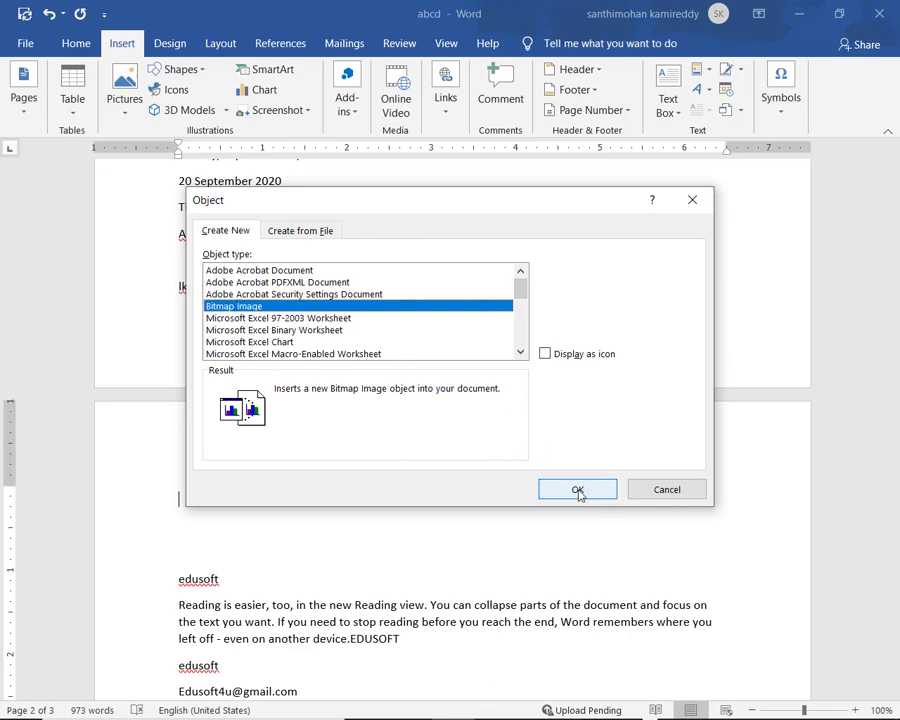
left_click(578, 491)
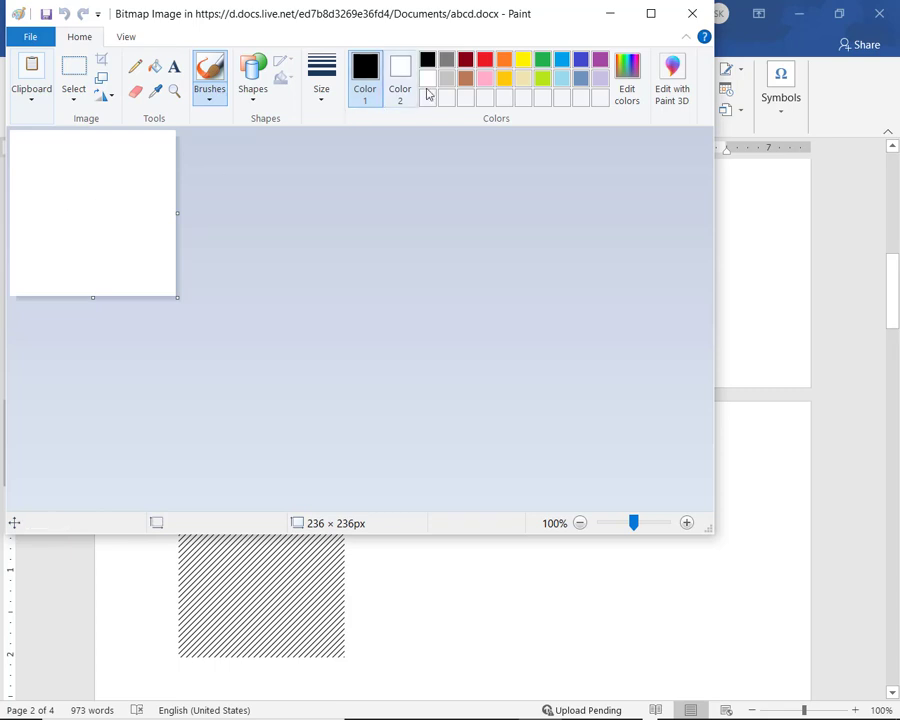
Draw a pink freehand spiral on the Paint canvas, then close Paint.
left_click(485, 79)
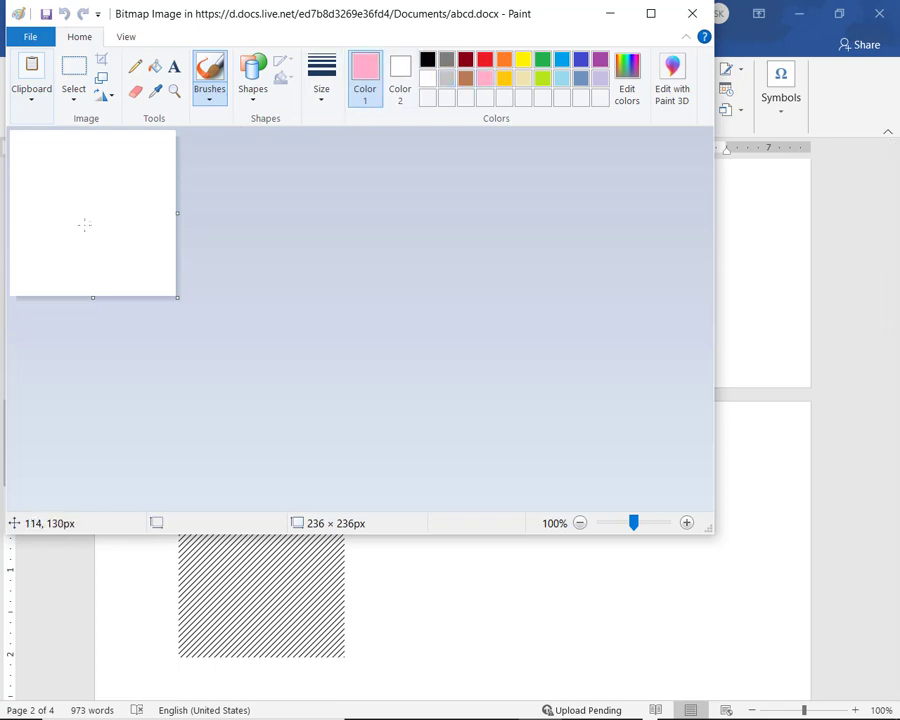
mouse_move(84, 226)
left_mouse_down()
mouse_move(165, 229)
mouse_move(110, 232)
left_mouse_up()
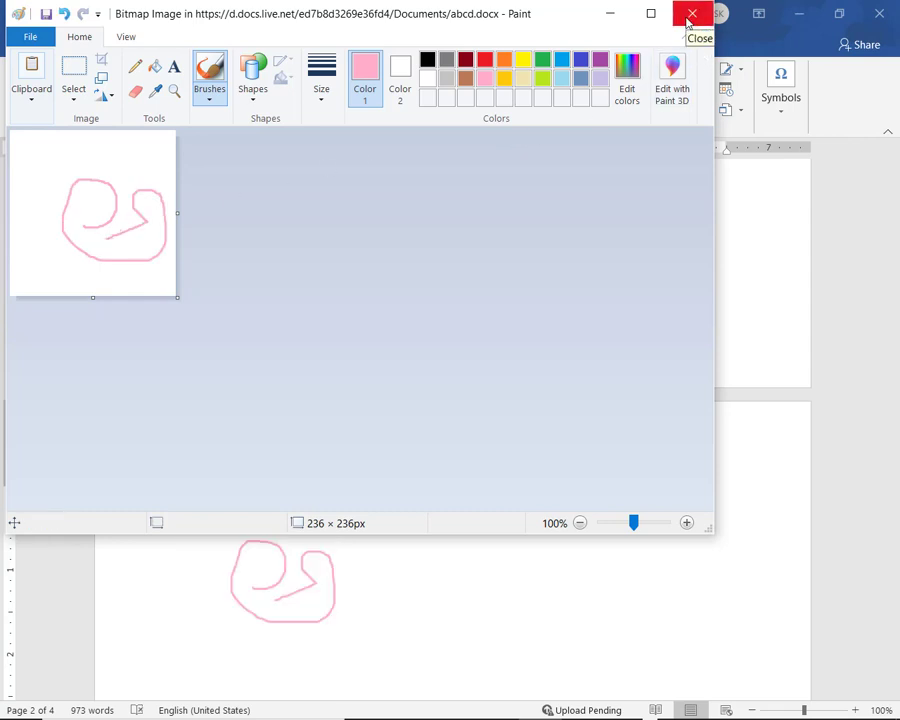
left_click(690, 16)
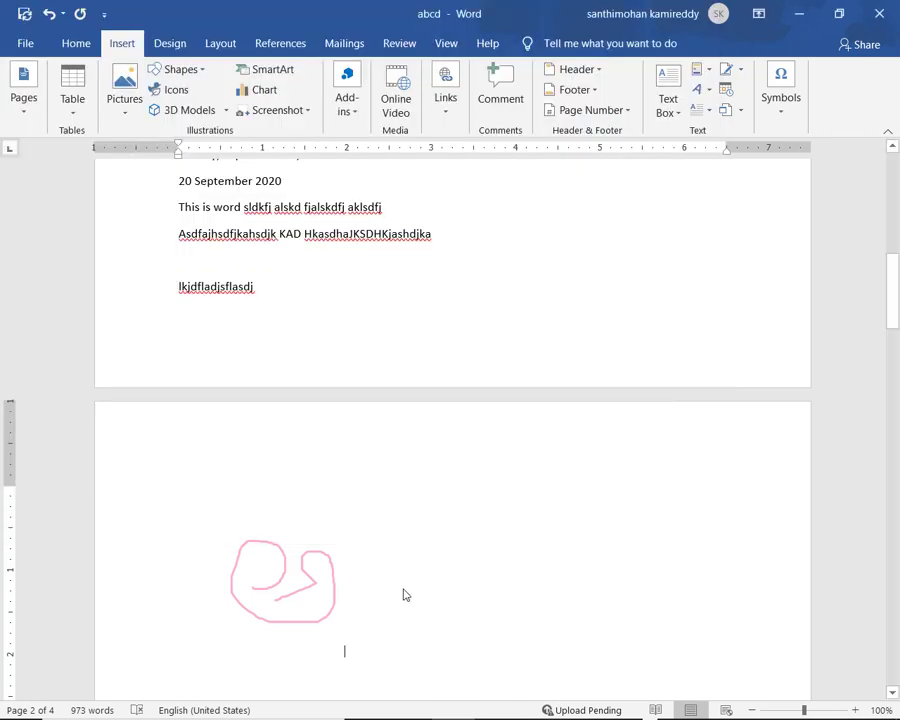
Select the embedded pink spiral drawing in the document.
left_click(311, 590)
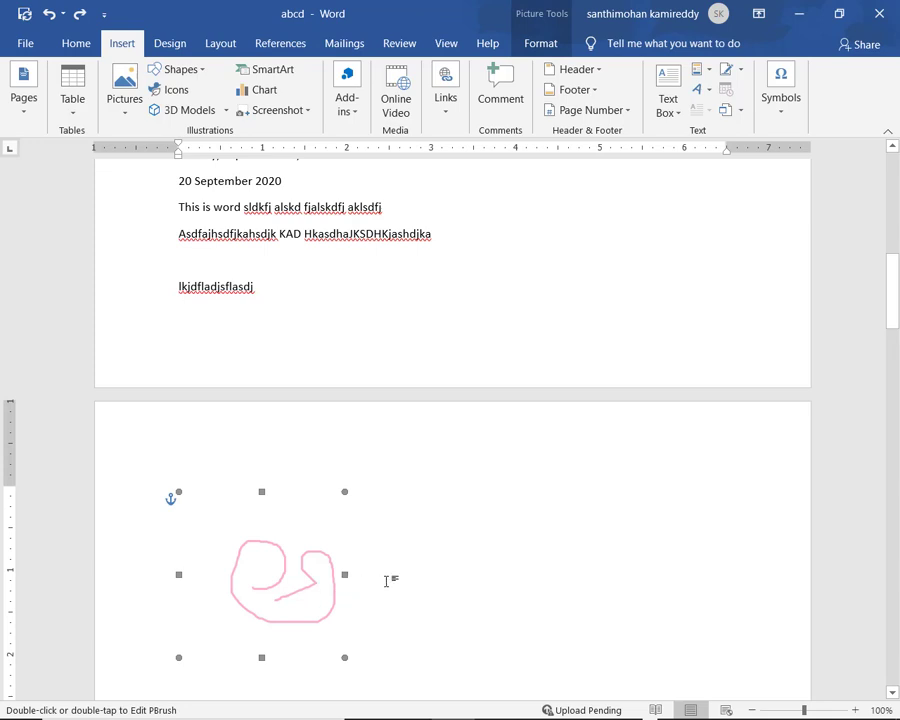
Reopen the drawing in Paint, add a black loop above the spiral, and close Paint.
double_click(268, 578)
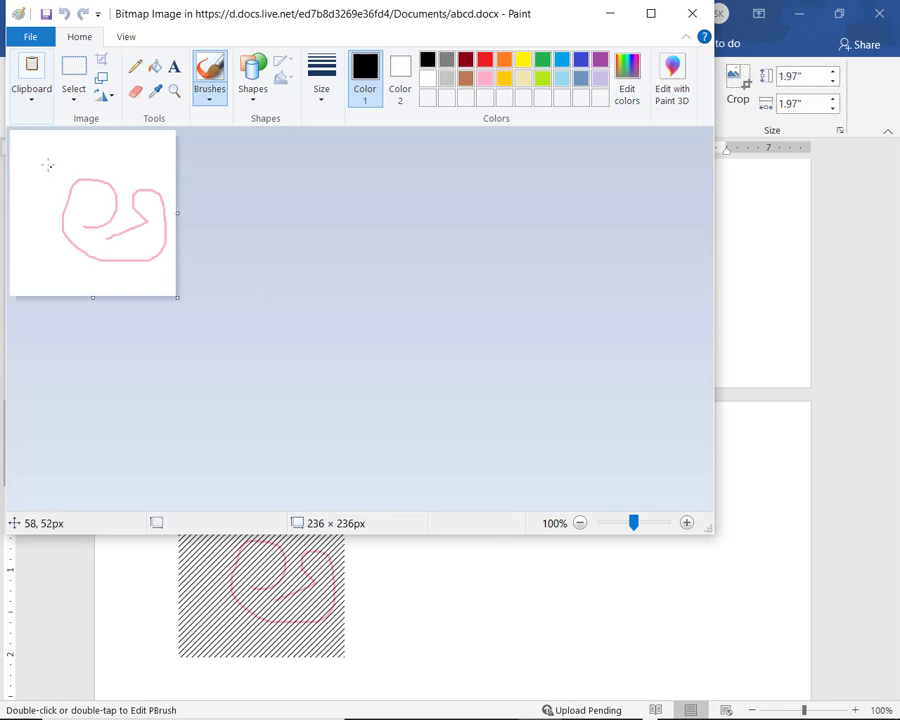
mouse_move(32, 160)
left_mouse_down()
mouse_move(82, 167)
mouse_move(42, 201)
mouse_move(104, 179)
mouse_move(52, 194)
left_mouse_up()
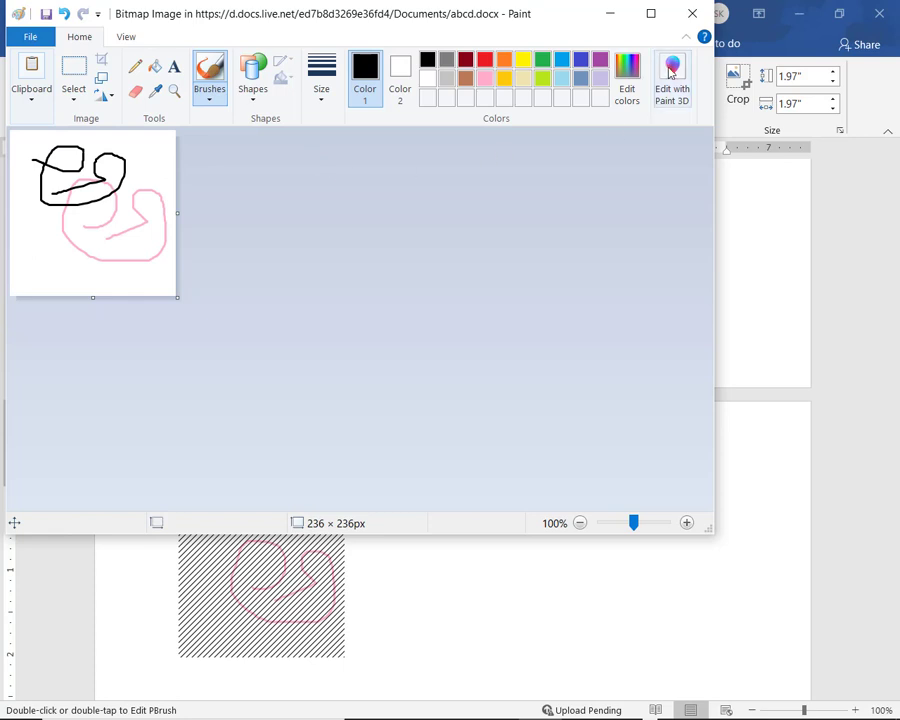
left_click(693, 14)
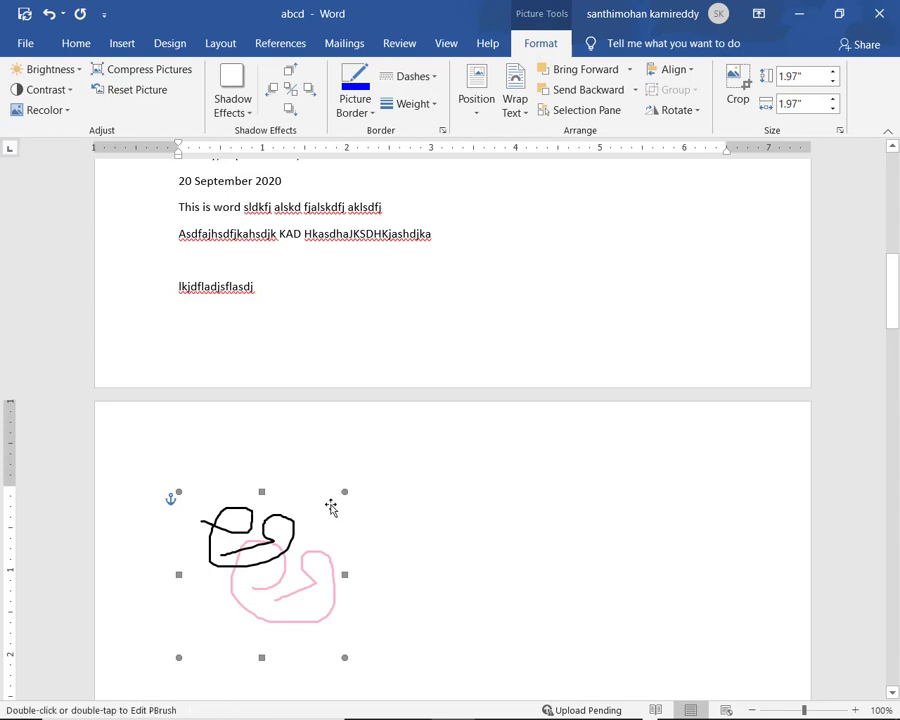
Delete the bitmap drawing and embed a new Microsoft Excel Worksheet object instead.
key("Delete")
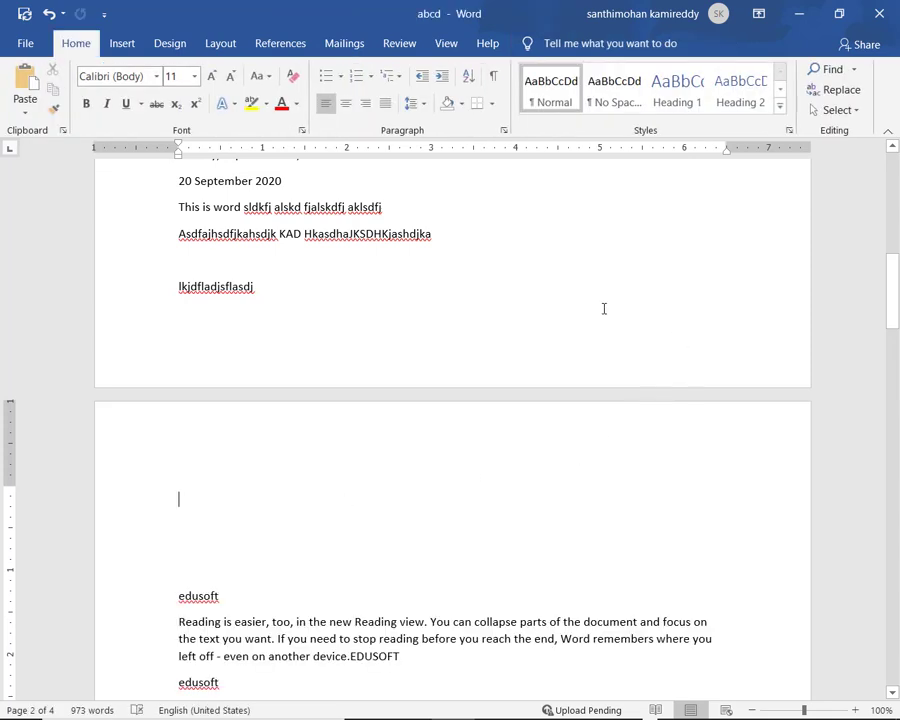
left_click(122, 46)
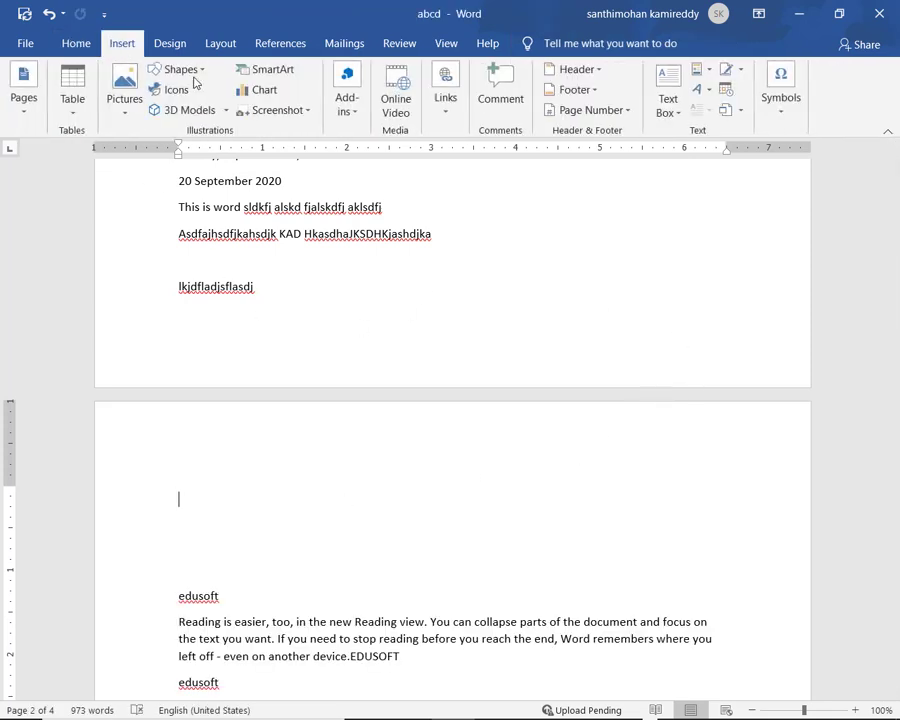
left_click(739, 112)
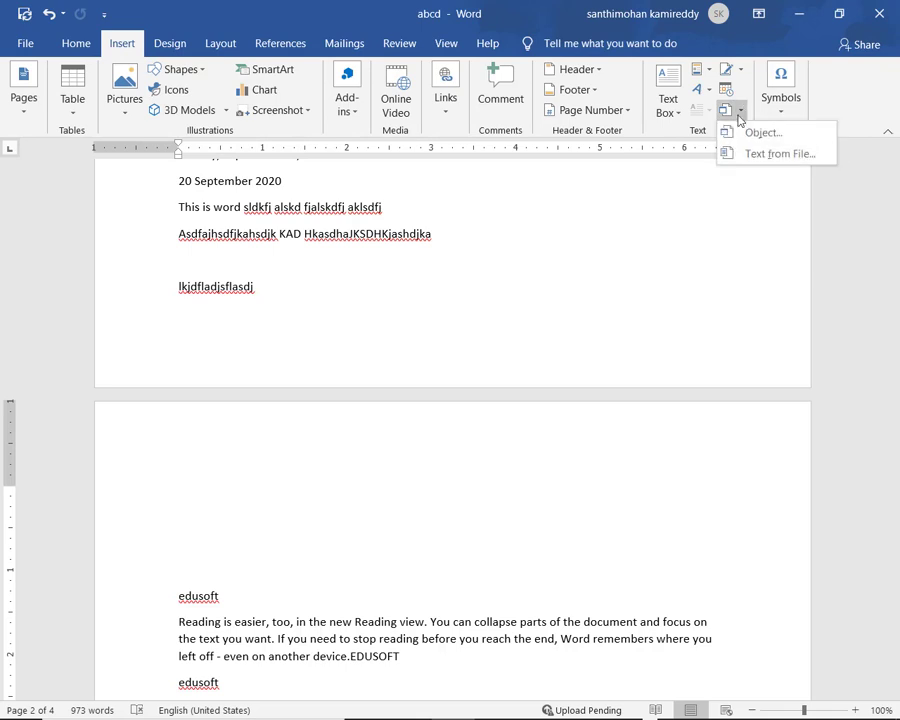
left_click(752, 133)
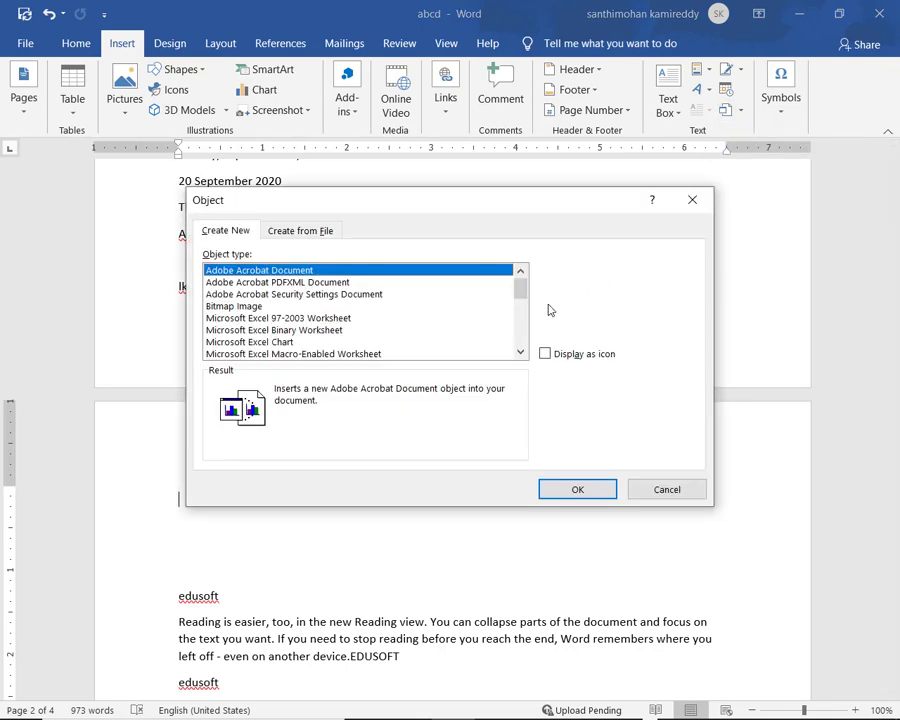
left_click(520, 355)
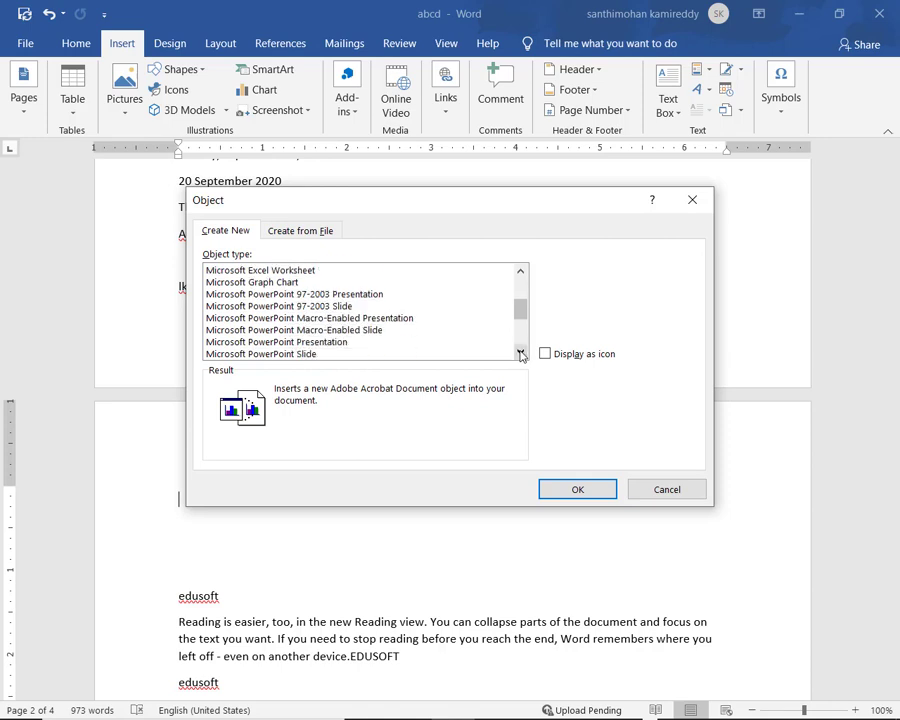
left_click(520, 355)
left_click(520, 355)
left_click(520, 355)
left_click(520, 355)
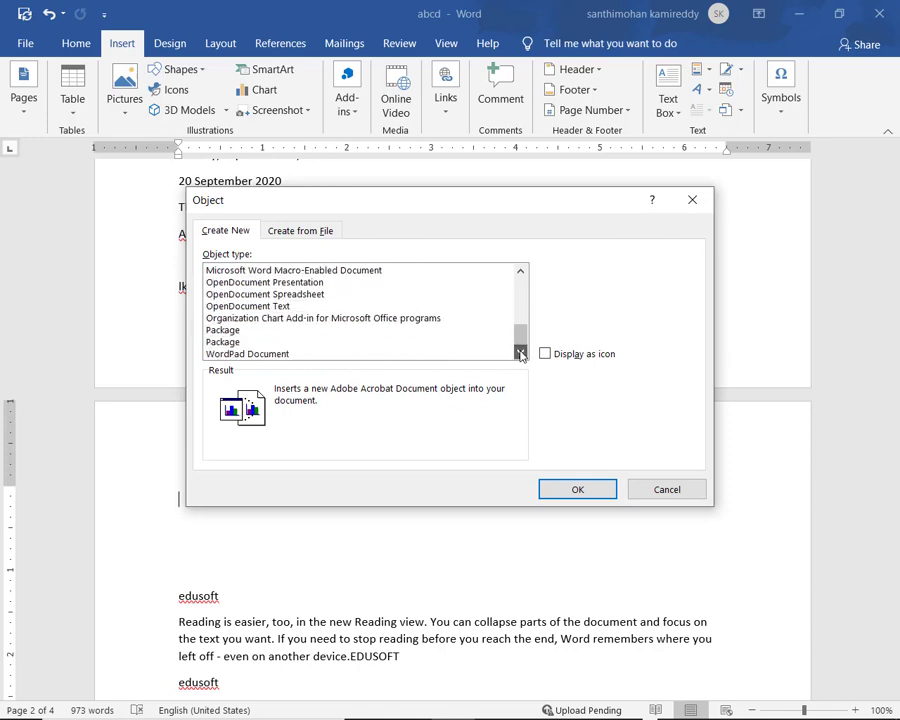
mouse_move(519, 336)
left_mouse_down()
mouse_move(524, 288)
mouse_move(523, 338)
mouse_move(527, 290)
mouse_move(525, 302)
left_mouse_up()
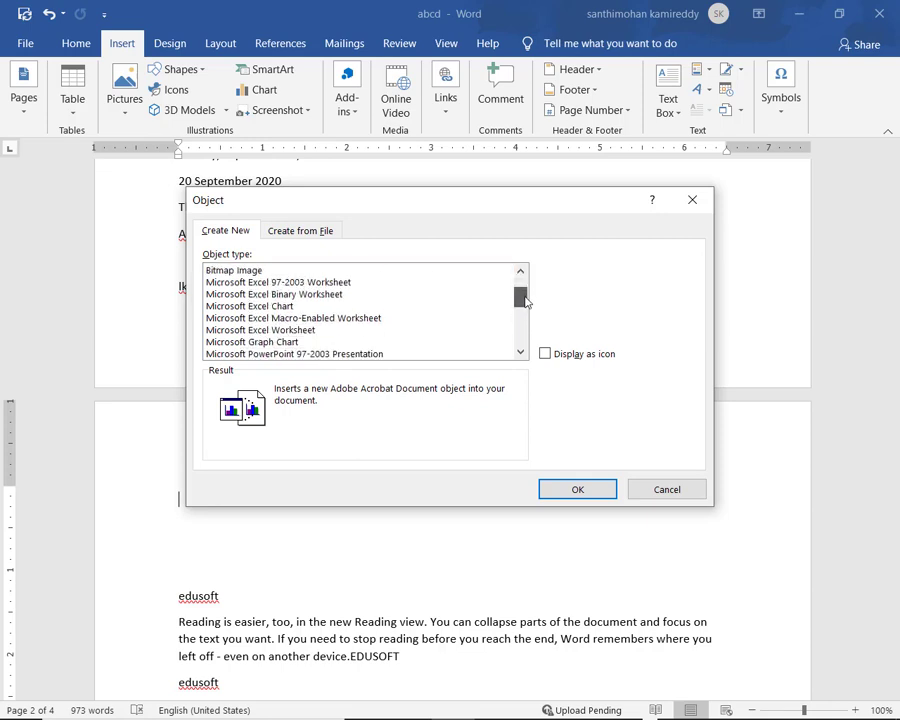
left_click(293, 333)
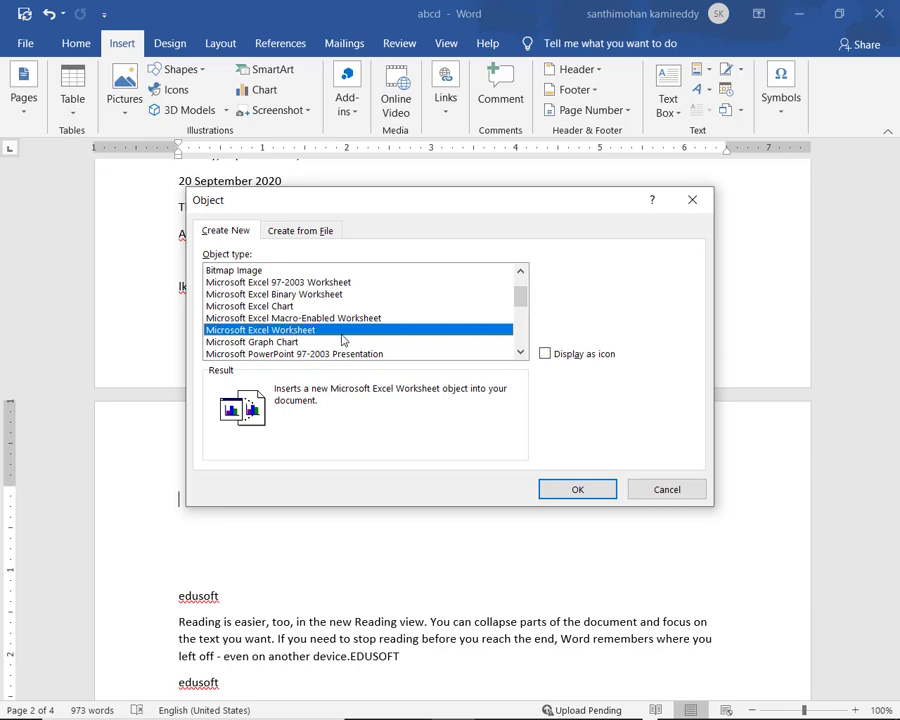
left_click(577, 492)
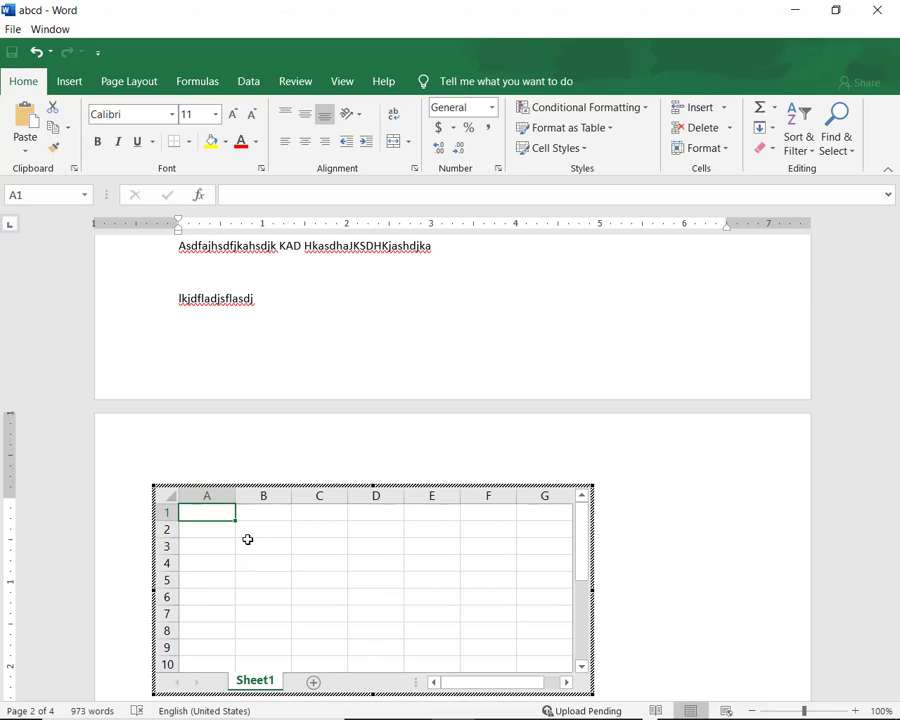
Enter headings sno and sname in row 1, then 100 and a student name in row 2.
type("sno")
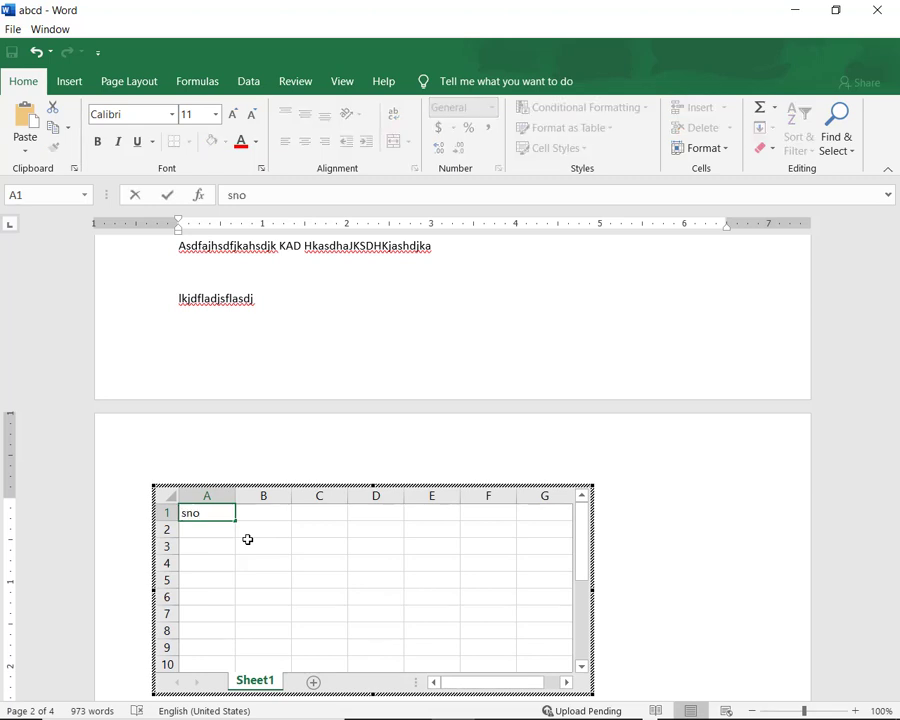
key("Tab")
type("s")
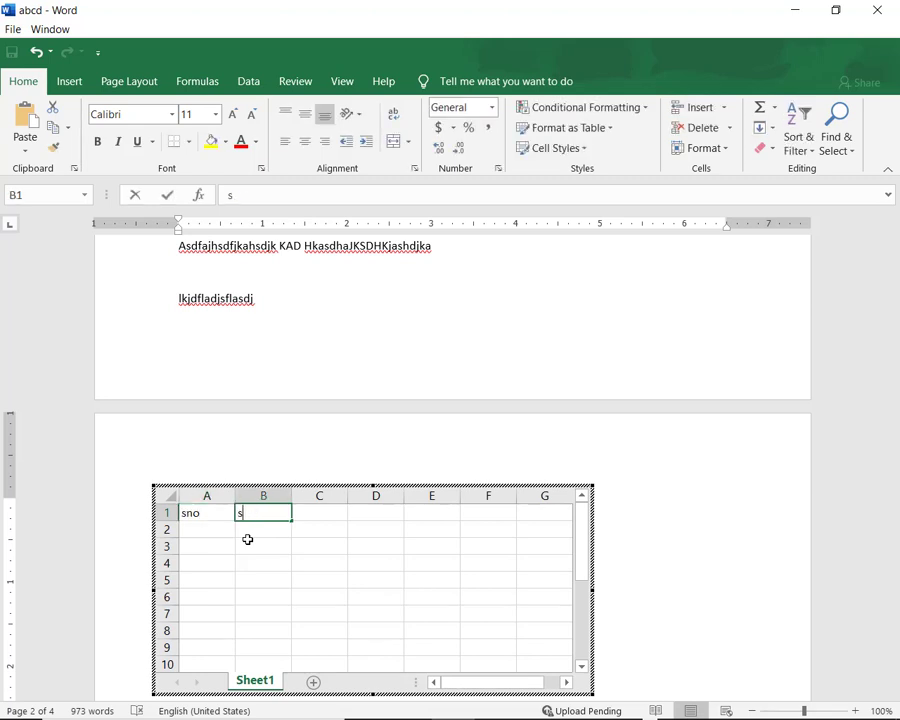
type("name")
left_click(247, 539)
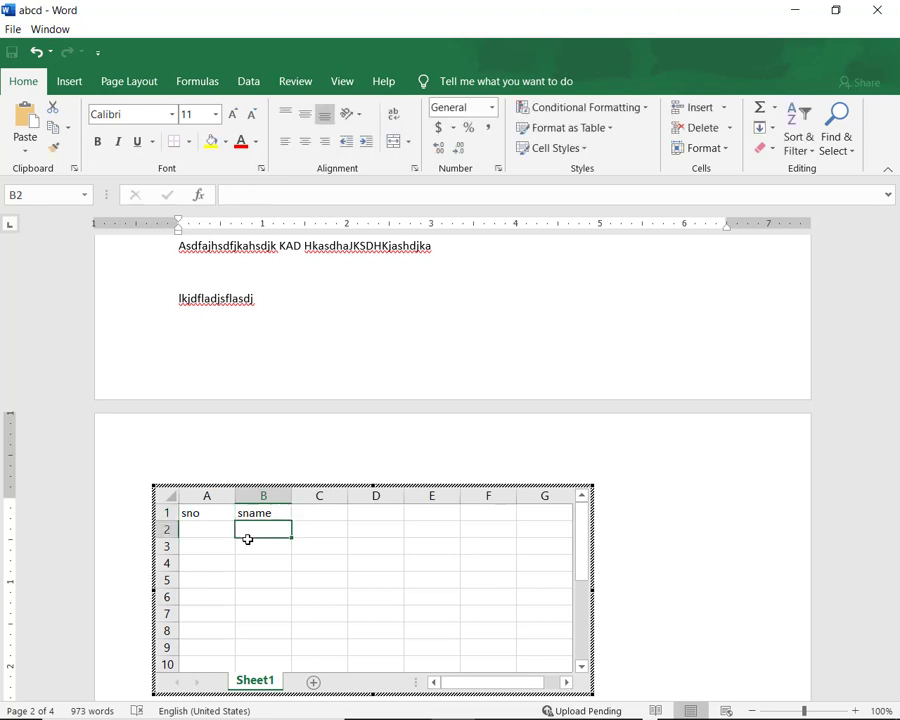
key("Left")
type("10")
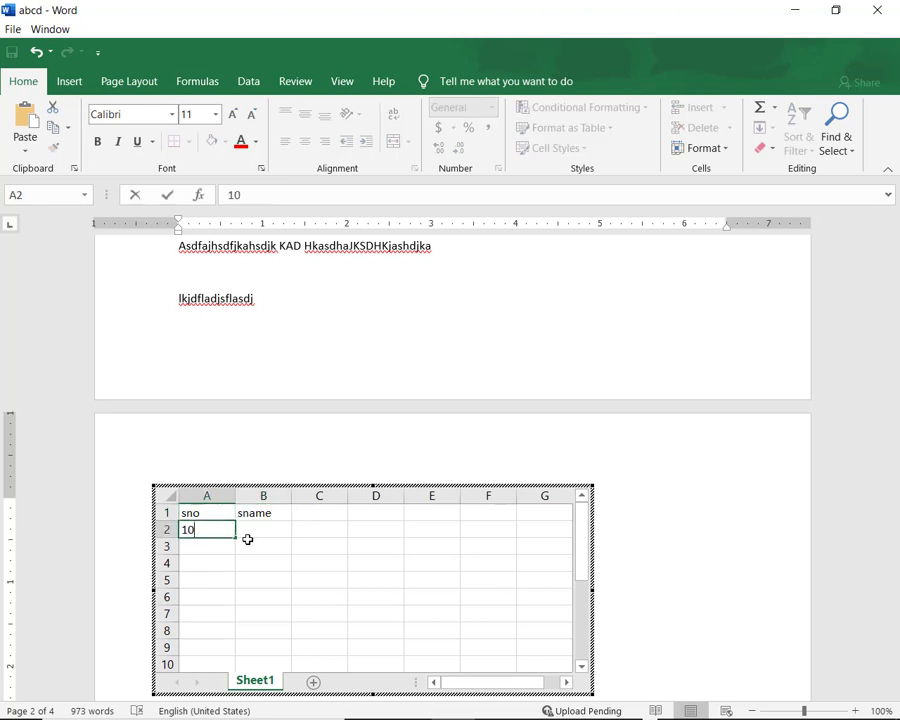
type("0")
left_click(247, 539)
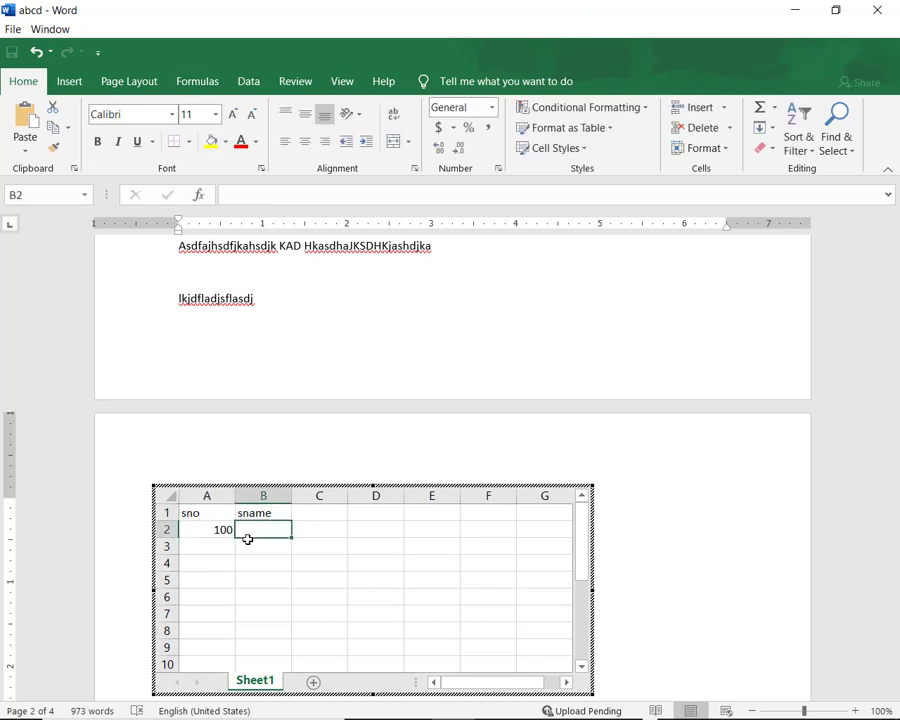
type("githa")
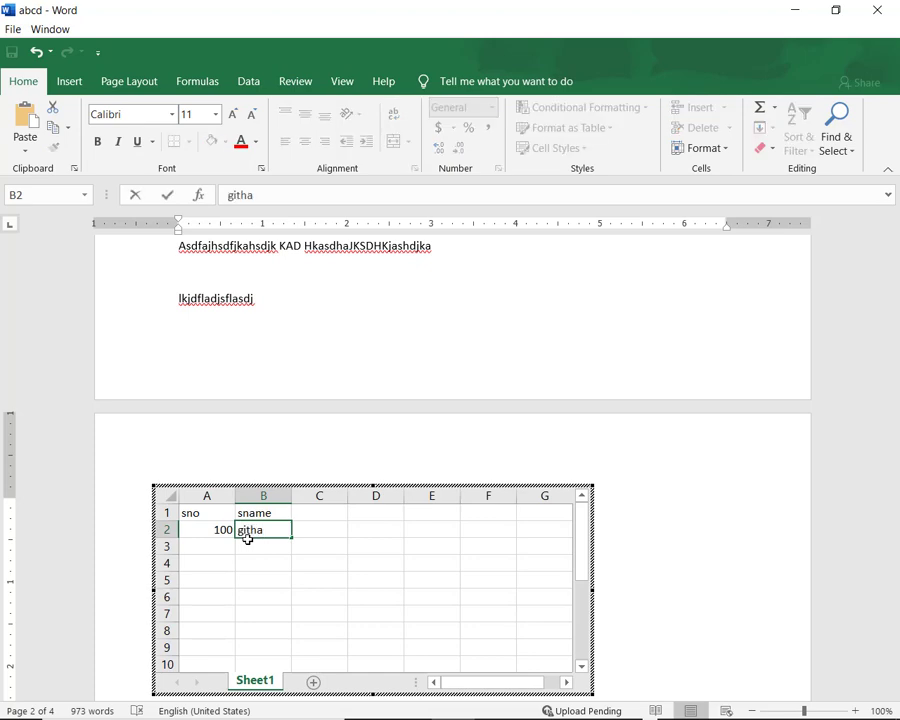
left_click(638, 522)
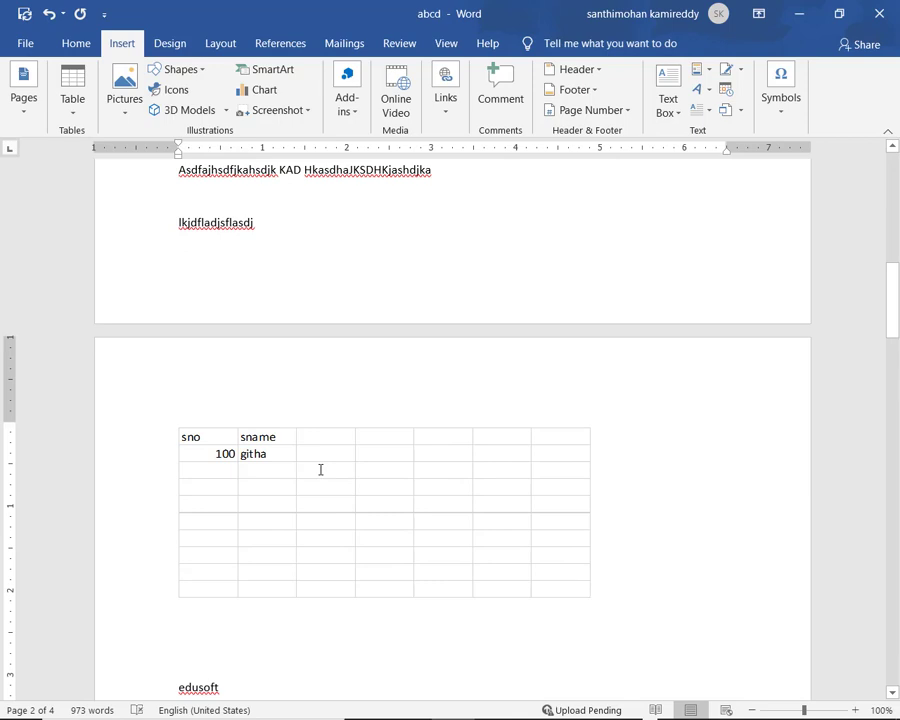
left_click(320, 469)
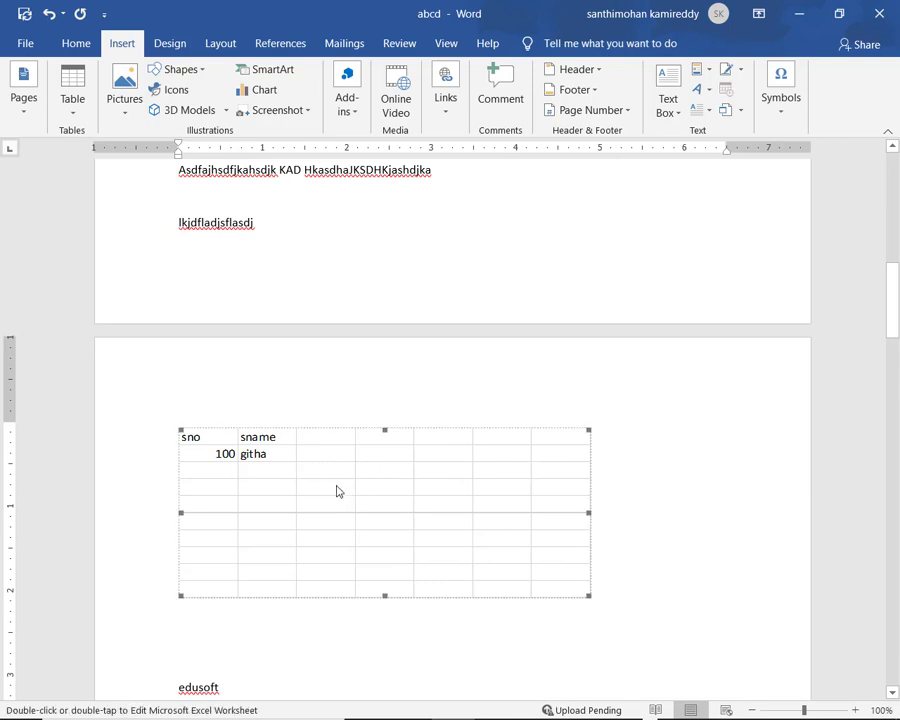
double_click(336, 490)
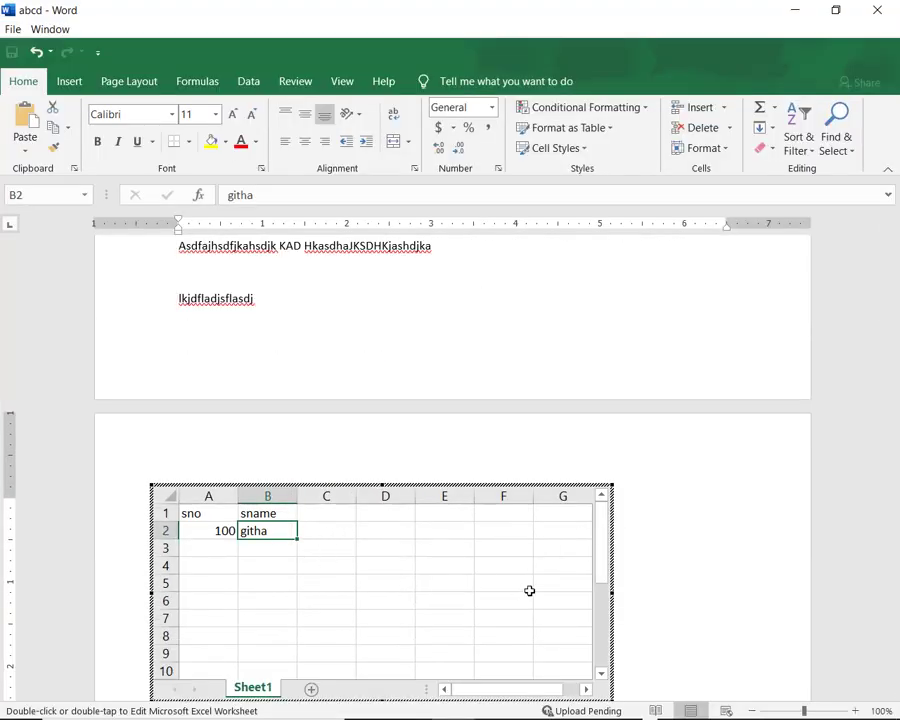
left_click(655, 514)
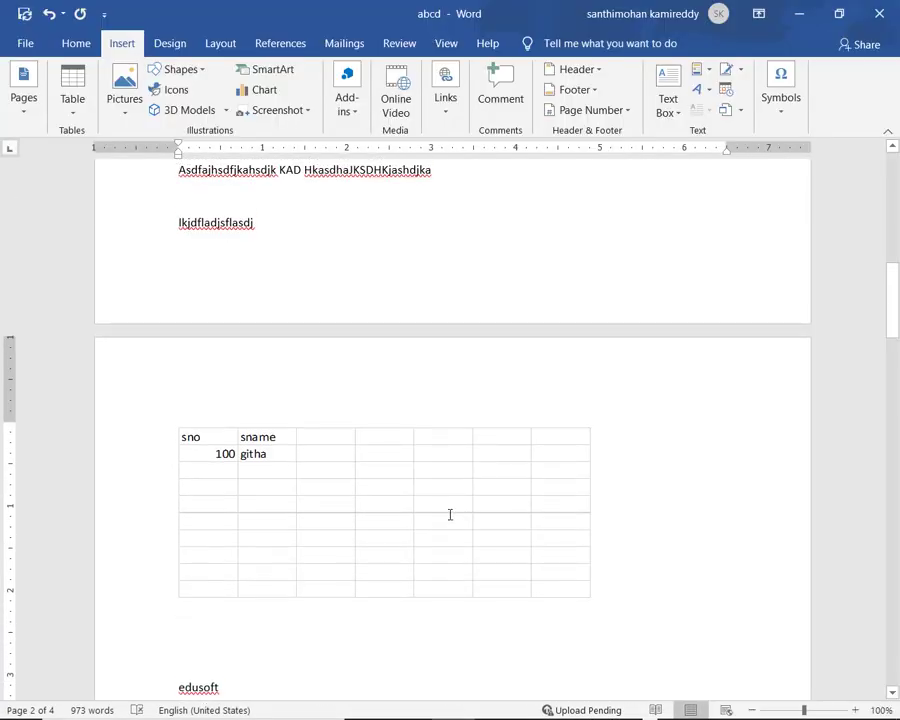
left_click(450, 514)
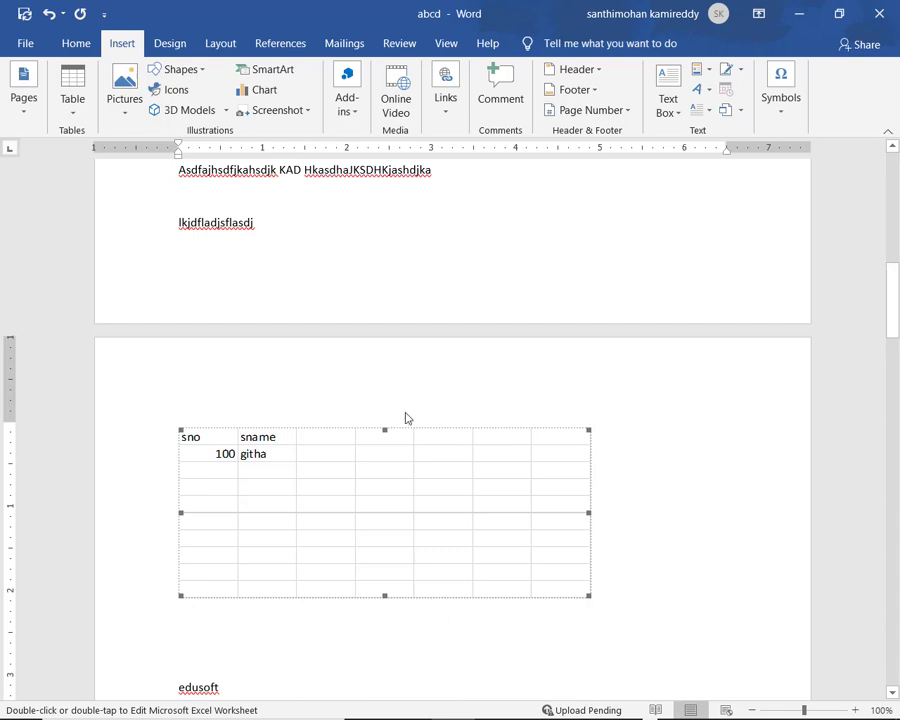
left_click(597, 607)
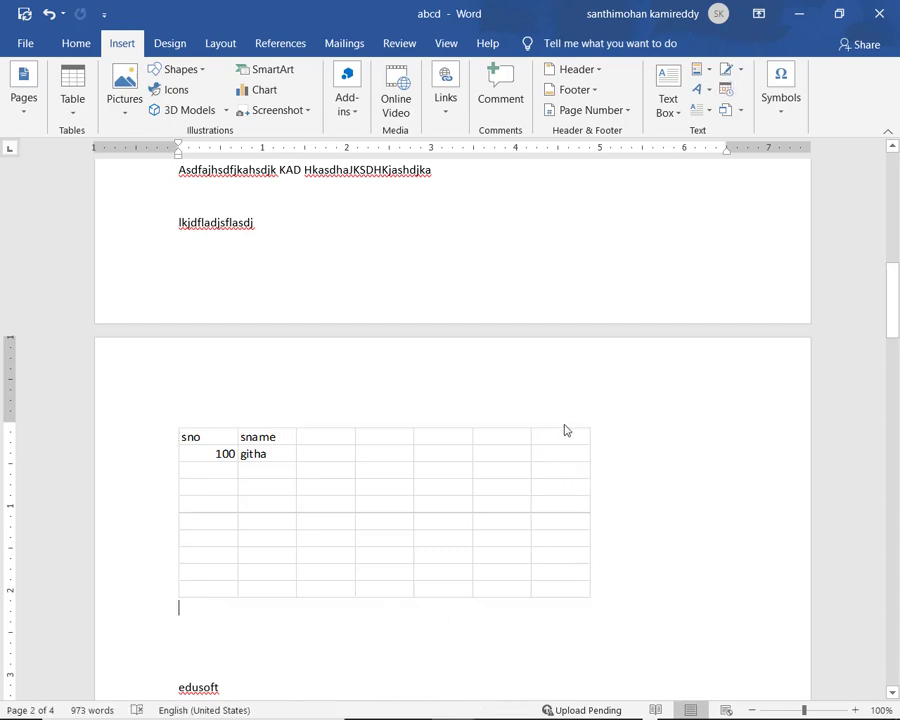